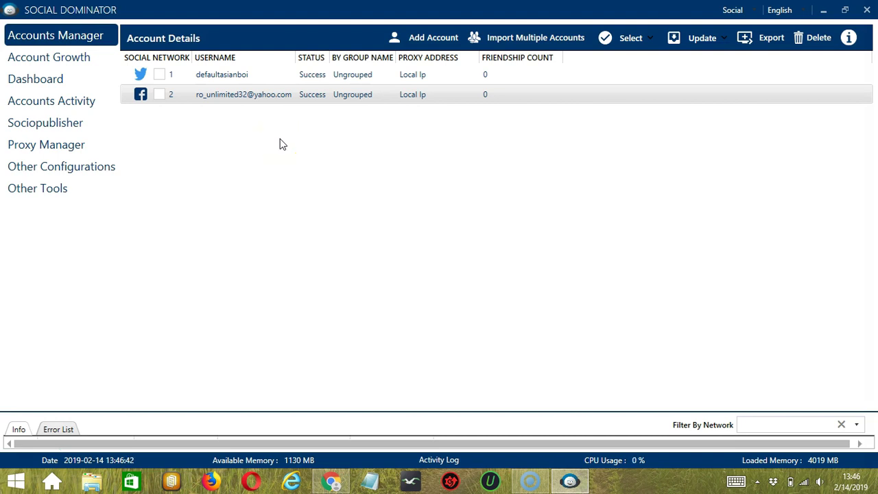
- Open Go to Tools for the Facebook account, landing on its Send Friend Request page
right_click(232, 96)
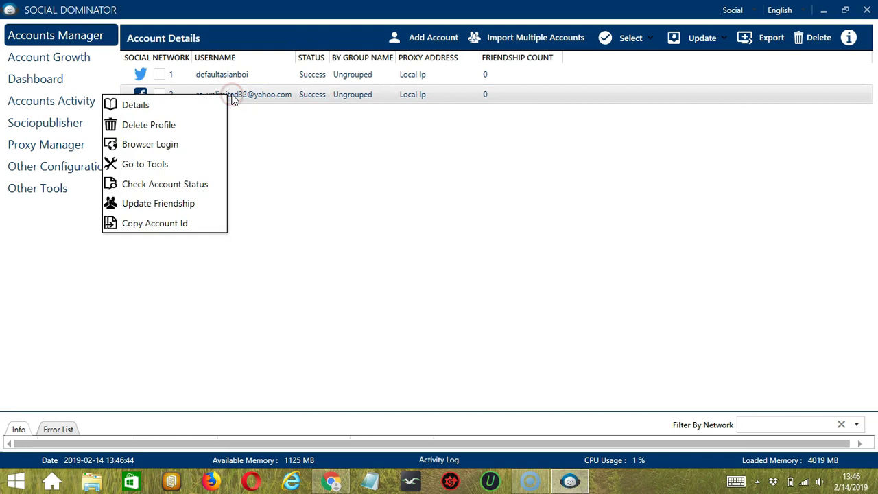
left_click(144, 164)
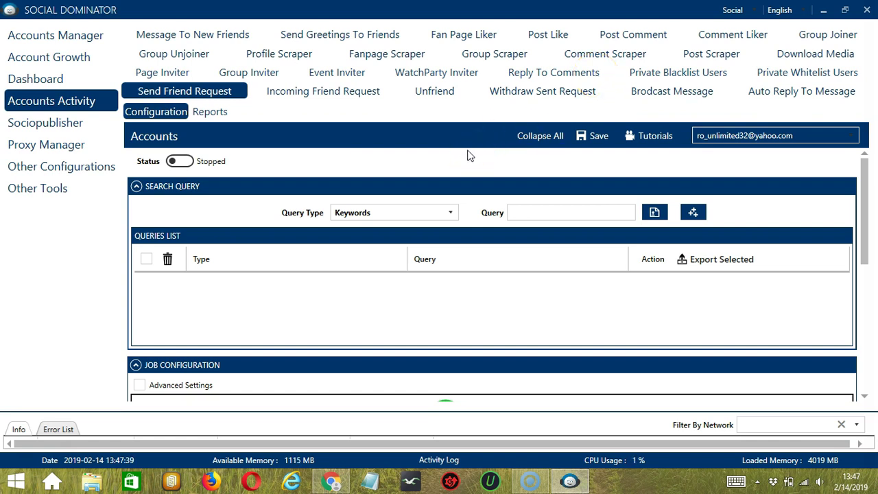
- Switch the Accounts Activity feature to Group Joiner, showing an empty queries list
left_click(510, 135)
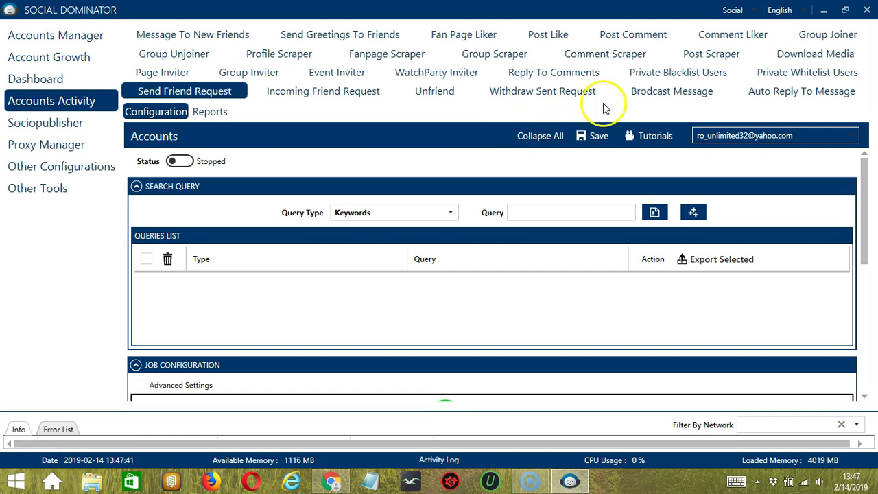
left_click(827, 34)
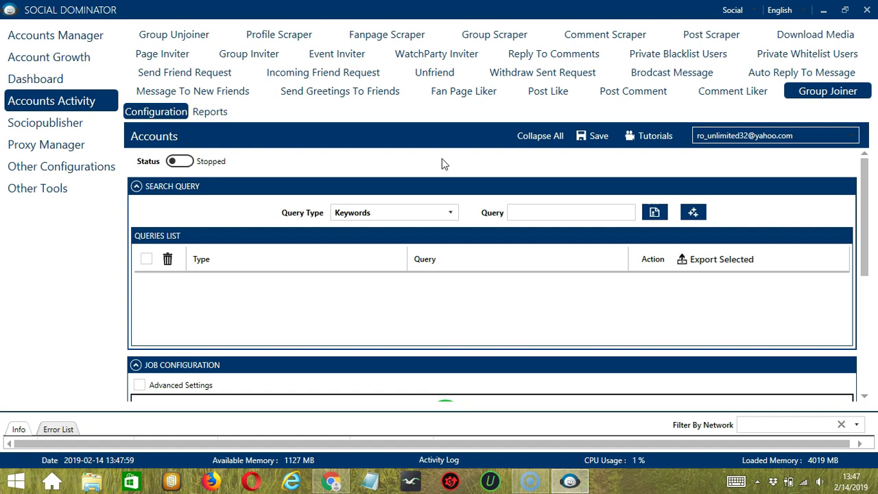
left_click(427, 164)
- Keep Keywords as the query type and cancel an attempted import of queries from a file
left_click(450, 212)
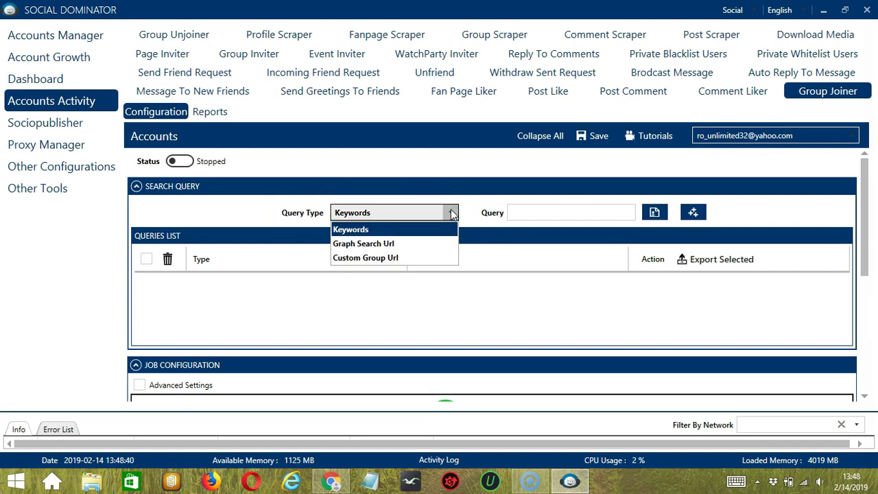
left_click(476, 213)
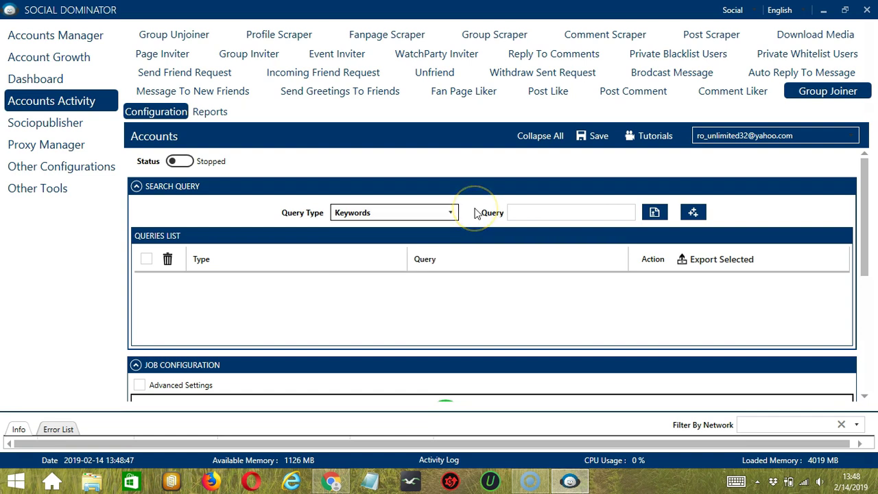
left_click(521, 210)
left_click(654, 214)
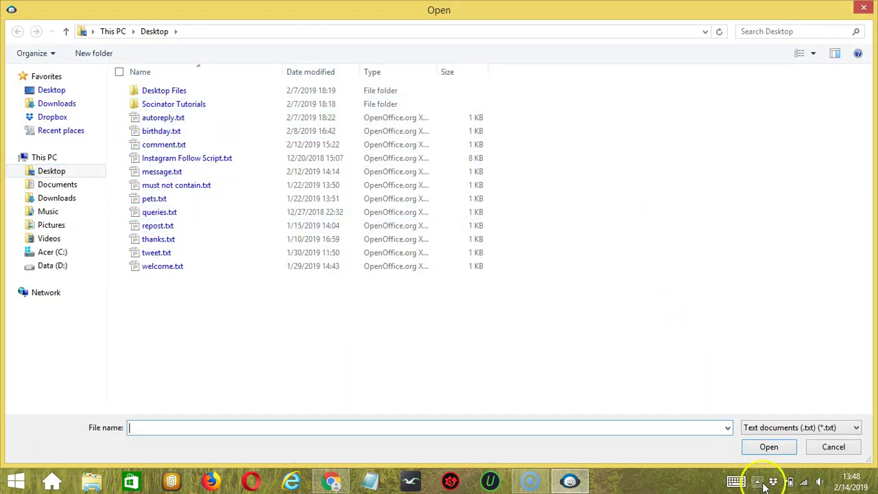
left_click(830, 449)
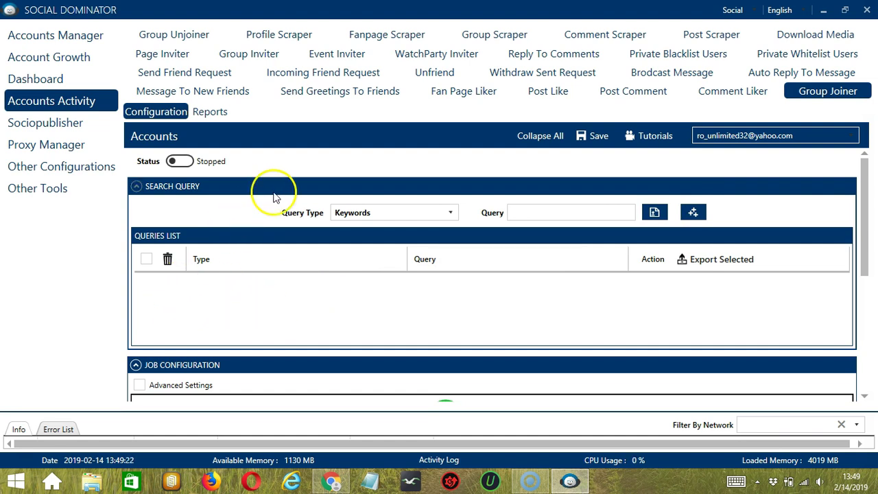
- Add the keyword query 'anime', then switch the query type to Graph Search Url
left_click(559, 211)
type("anime")
left_click(693, 212)
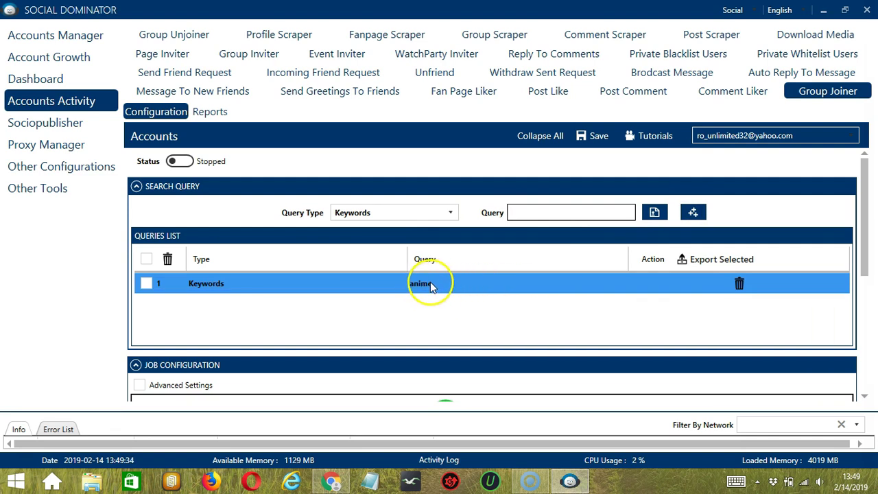
left_click(449, 212)
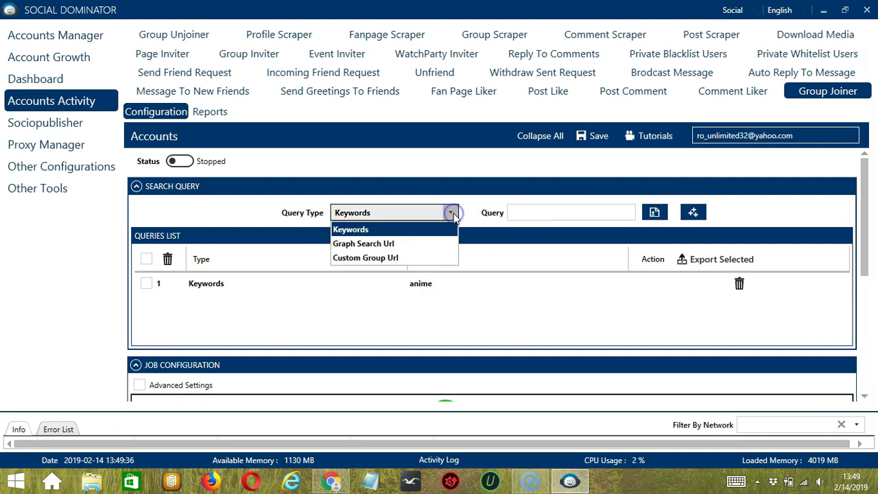
left_click(402, 245)
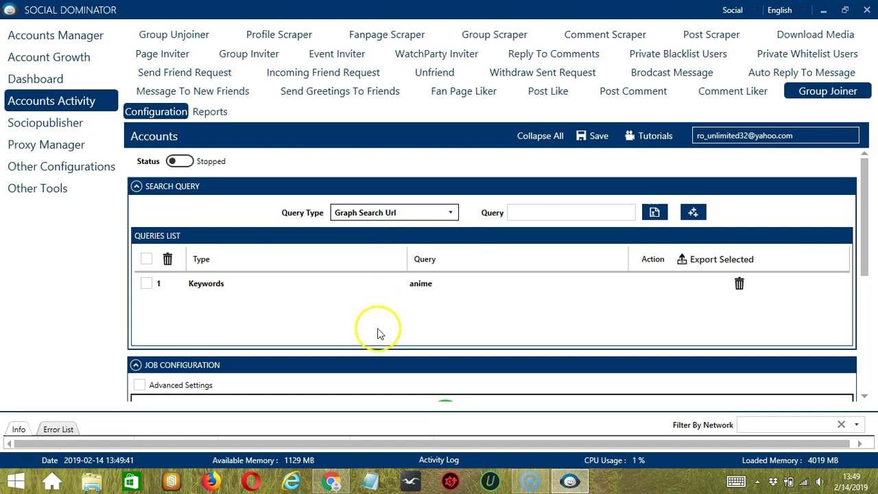
- Copy the Facebook 'anime' groups search URL from Chrome and add it as a Graph Search Url query
left_click(333, 480)
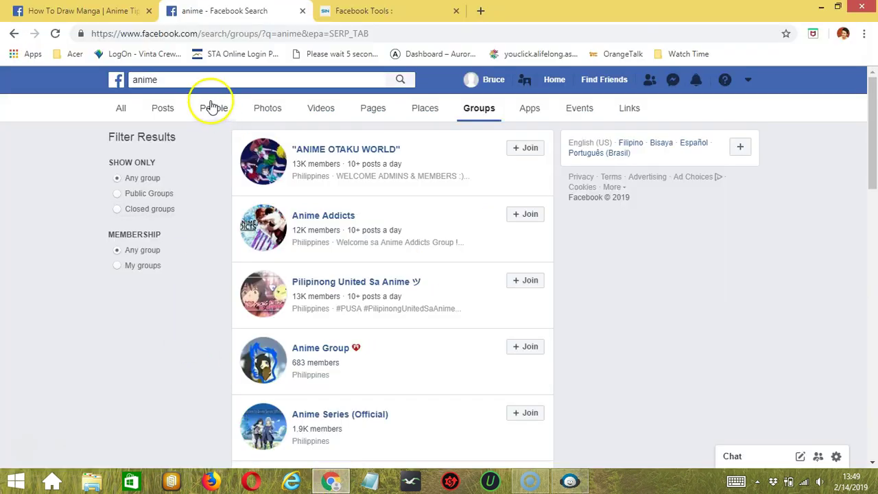
left_click(156, 82)
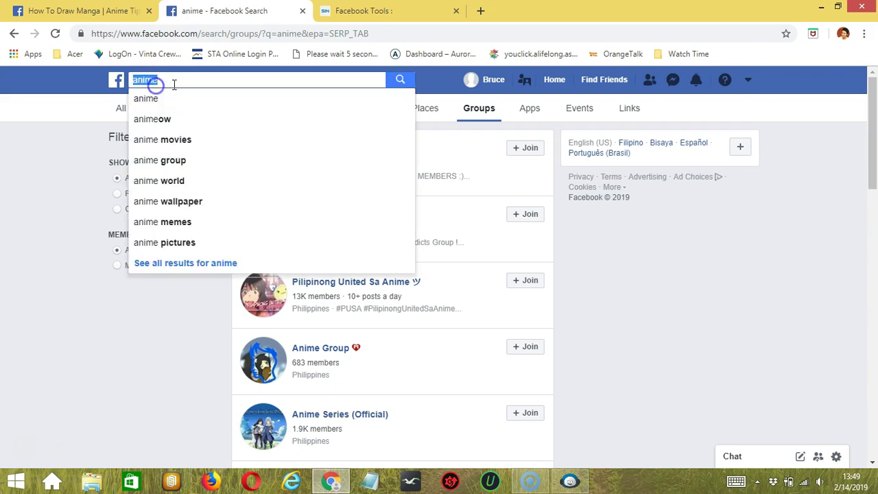
left_click(54, 182)
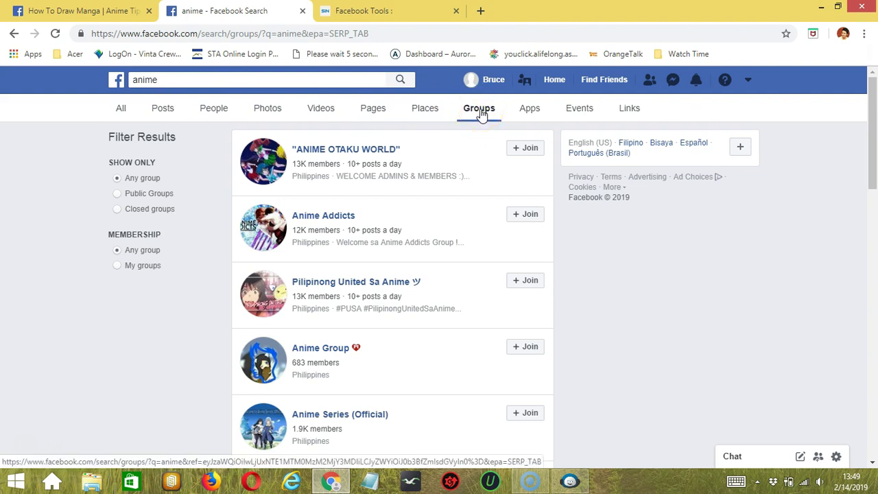
left_click(353, 33)
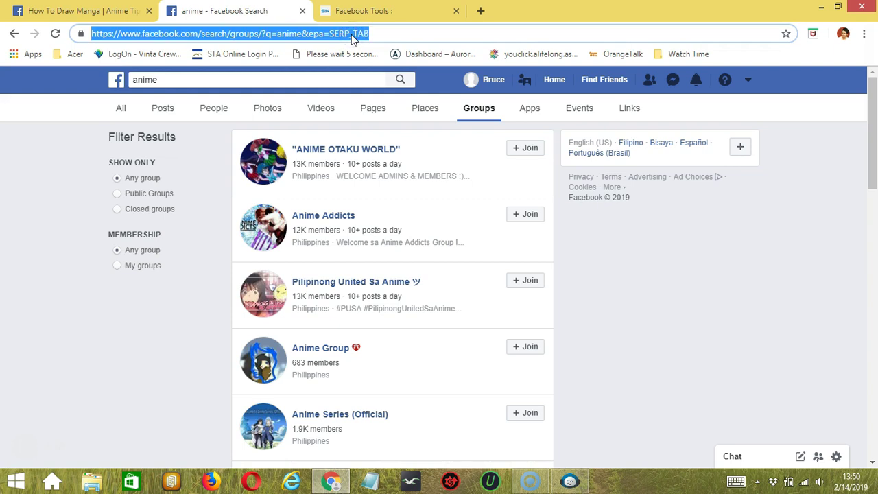
key("ctrl+c")
key("alt+Tab")
left_click(558, 212)
key("ctrl+v")
left_click(714, 213)
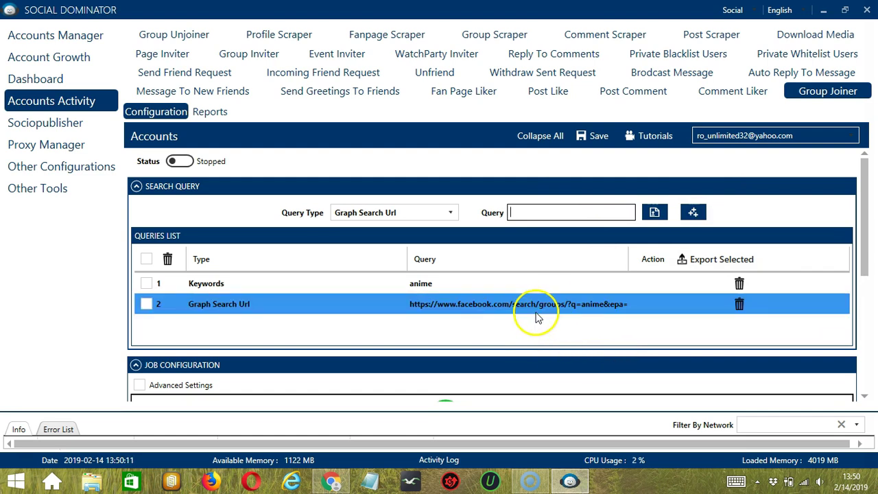
- Switch the query type to Custom Group Url and open the 'How To Draw Manga | Anime Tips' group page
left_click(450, 212)
left_click(383, 259)
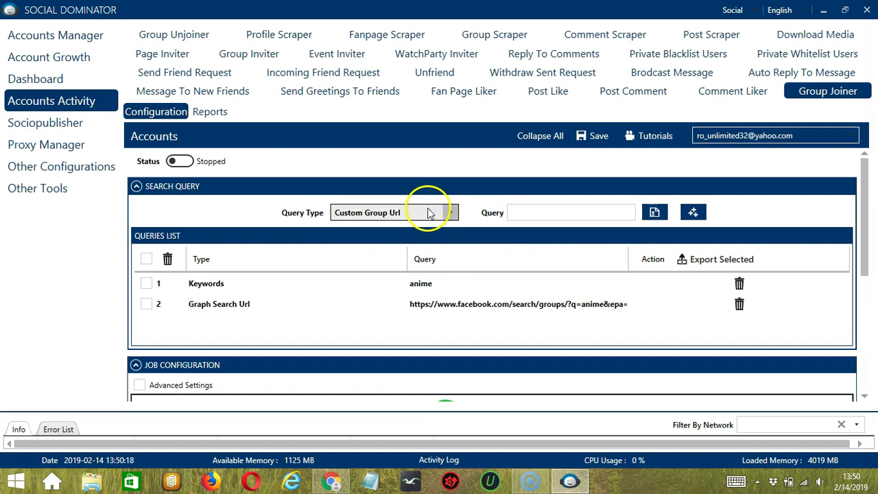
left_click(332, 480)
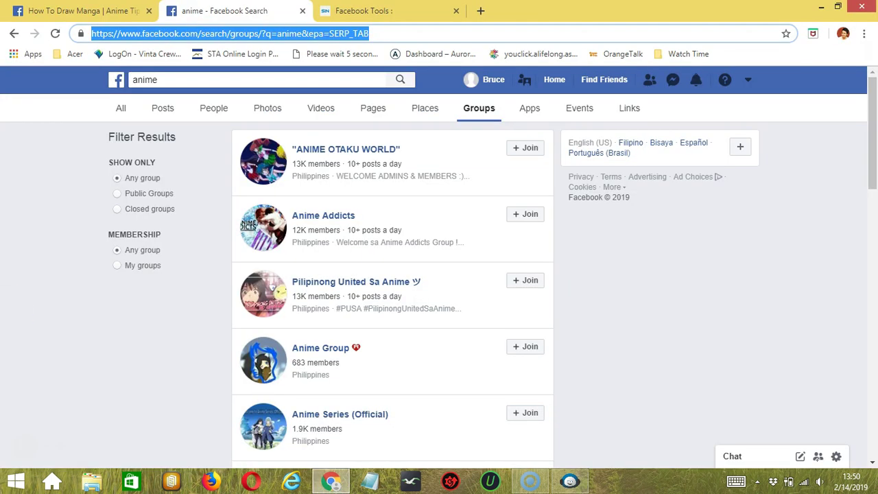
left_click(59, 8)
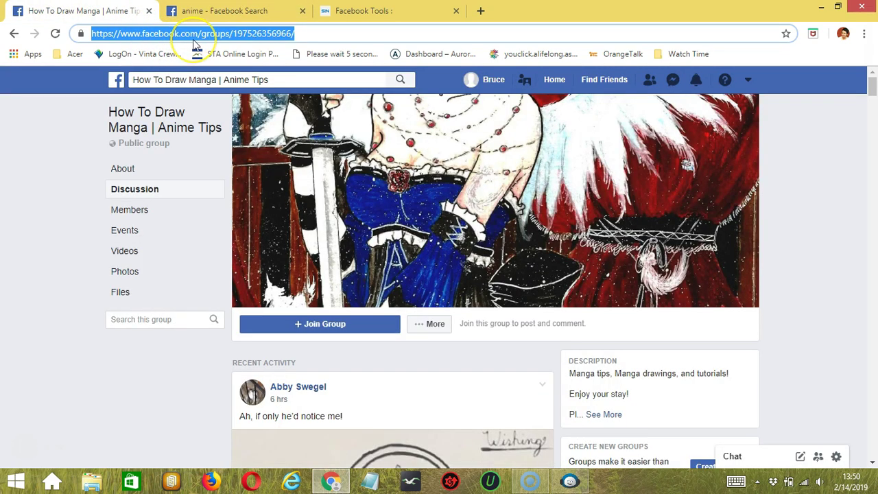
left_click(570, 480)
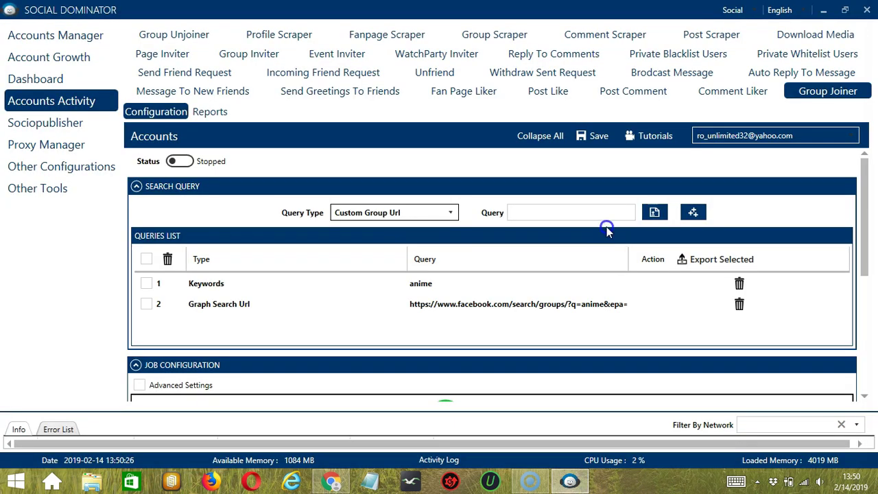
- Add the group page address as a Custom Group Url query, then delete that entry
left_click(601, 215)
key("ctrl+v")
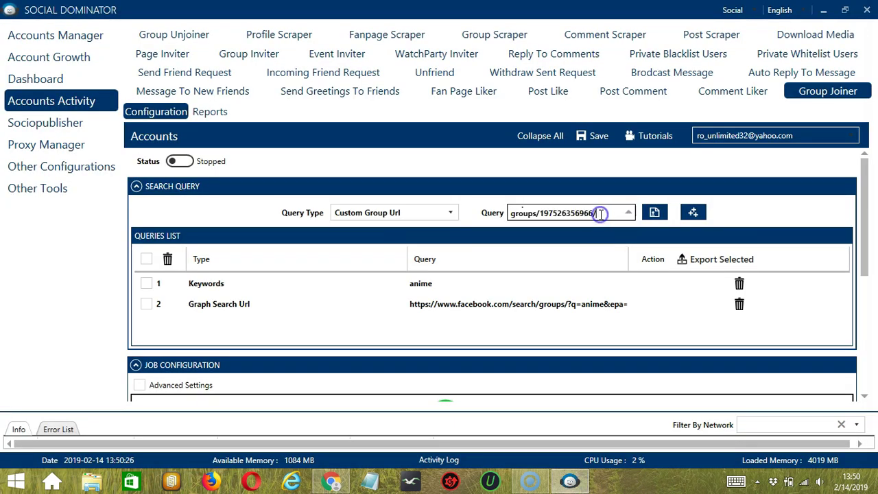
left_click(693, 213)
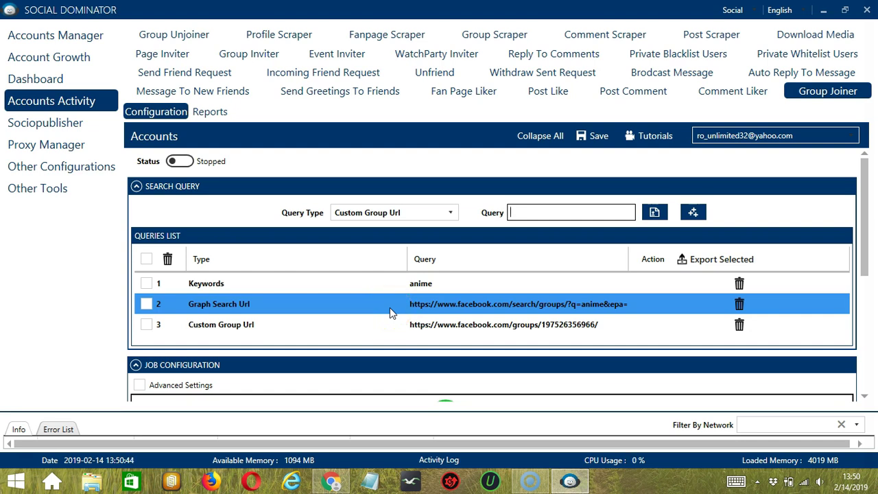
left_click(519, 324)
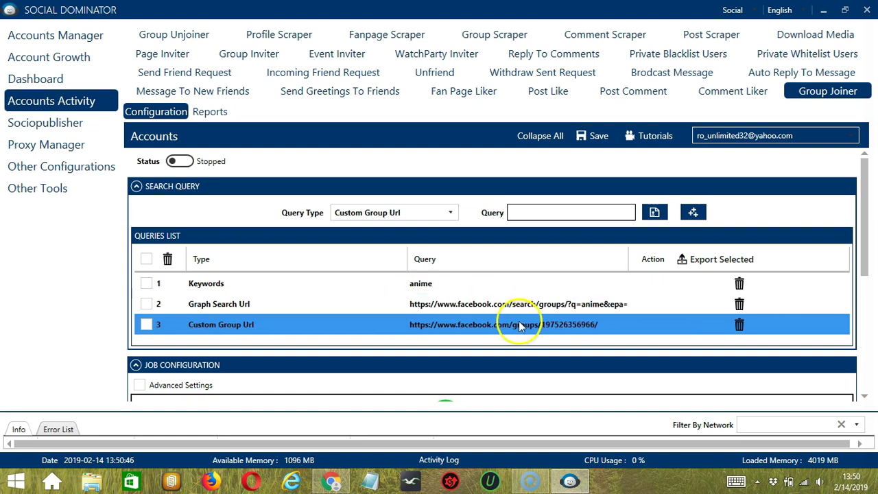
left_click(739, 325)
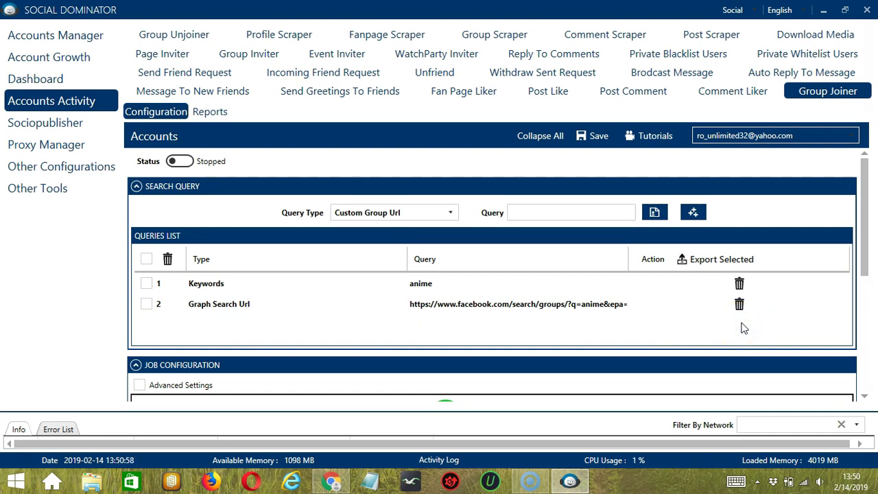
- Step the activity speed through Medium and Fast to Superfast, giving 125 average daily activities
scroll(744, 328, "down", 5)
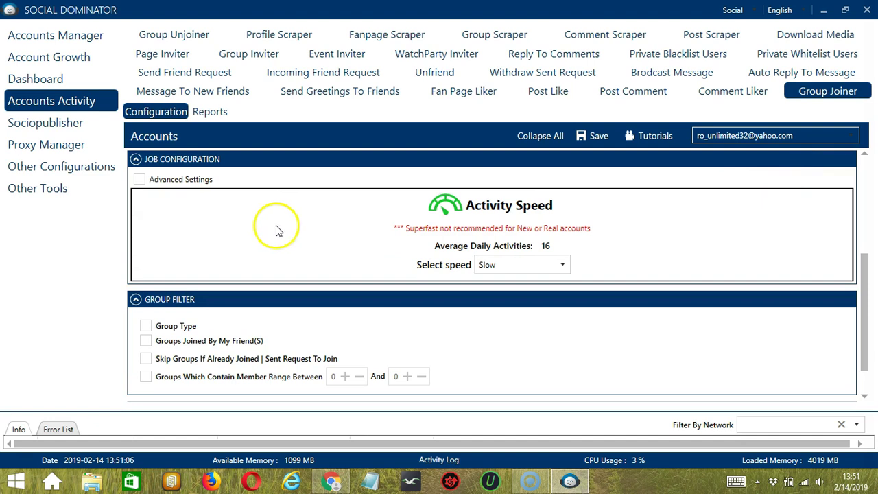
left_click(322, 247)
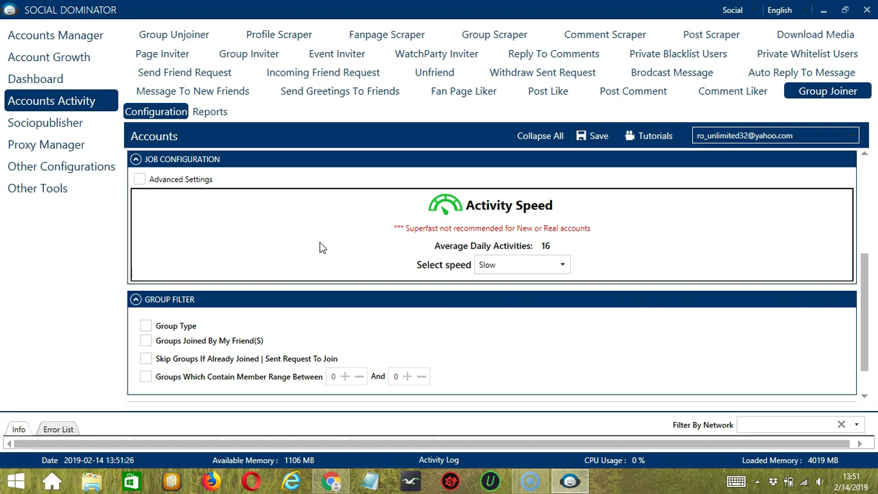
left_click(563, 264)
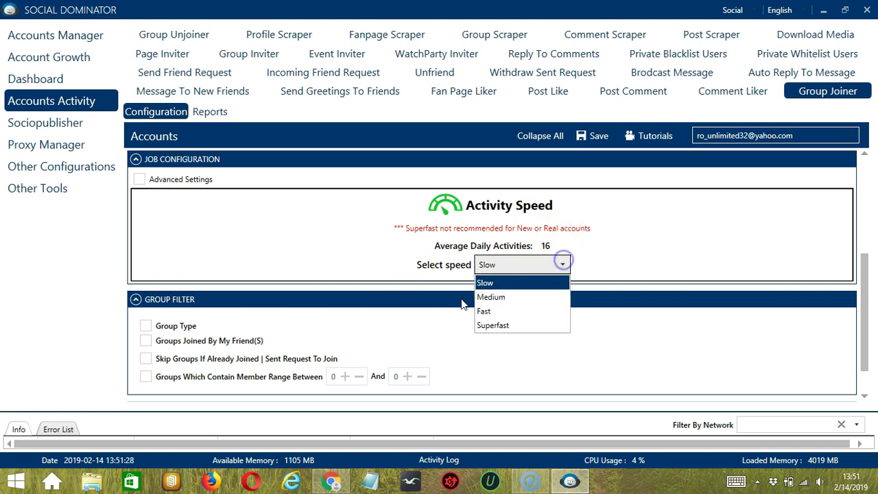
key("Down")
key("Return")
left_click(562, 265)
key("Down")
key("Return")
left_click(563, 265)
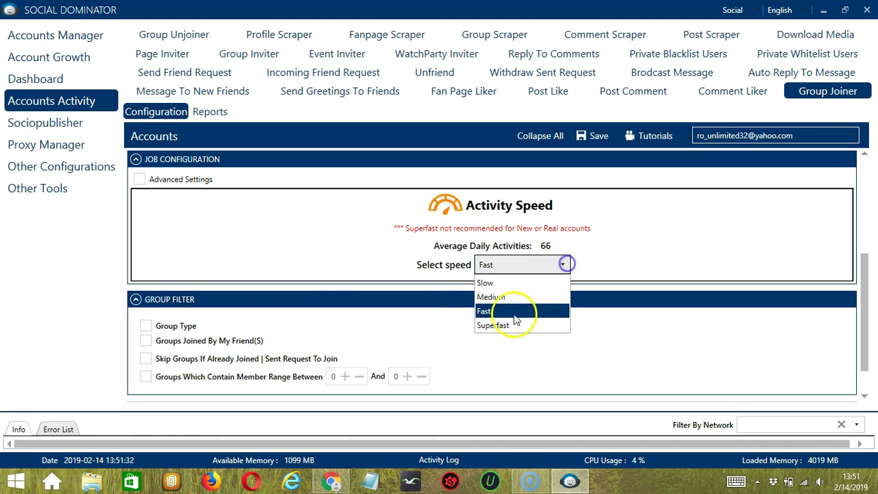
key("Down")
key("Return")
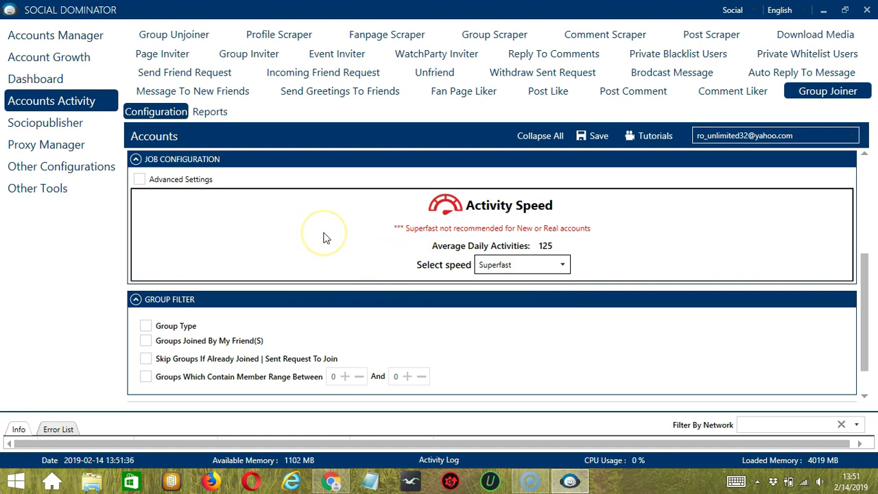
left_click(241, 239)
- Tick Advanced Settings and Increase Each Day With, leaving both increase values at 0
left_click(139, 181)
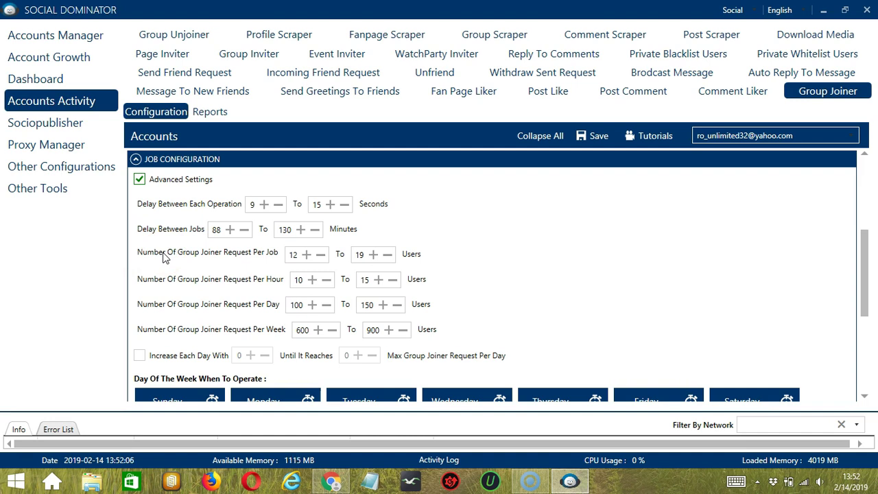
left_click(206, 284)
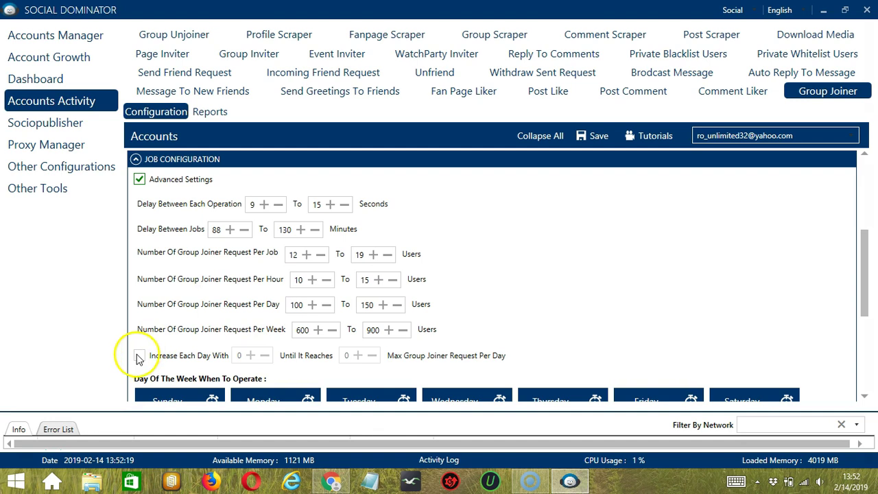
left_click(140, 355)
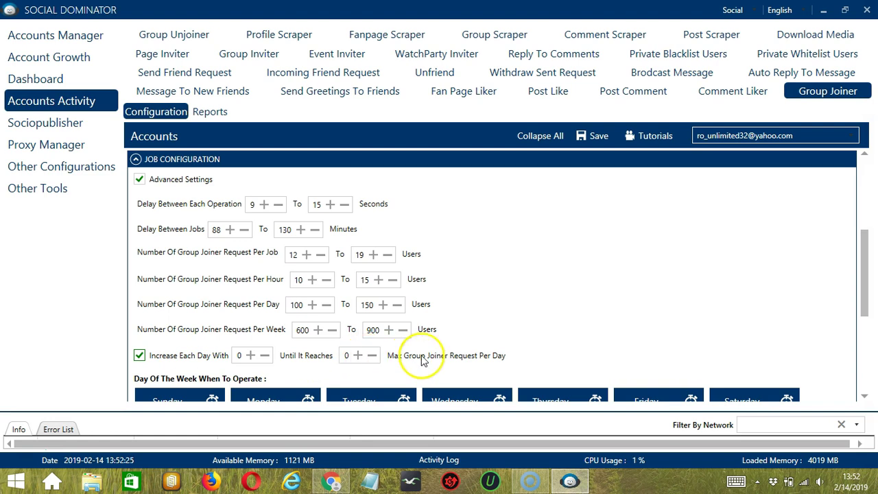
- Delete Monday's all-day time range and add a 00:00:00–01:59:59 interval
left_click(865, 370)
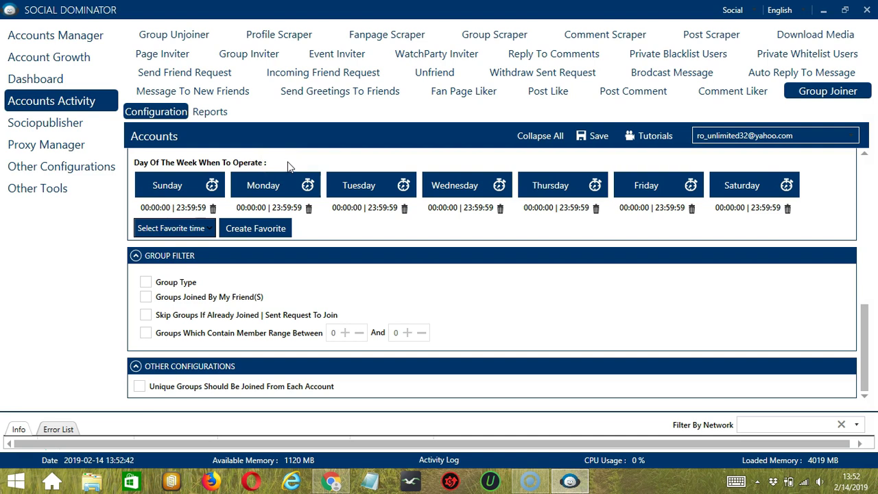
left_click(310, 210)
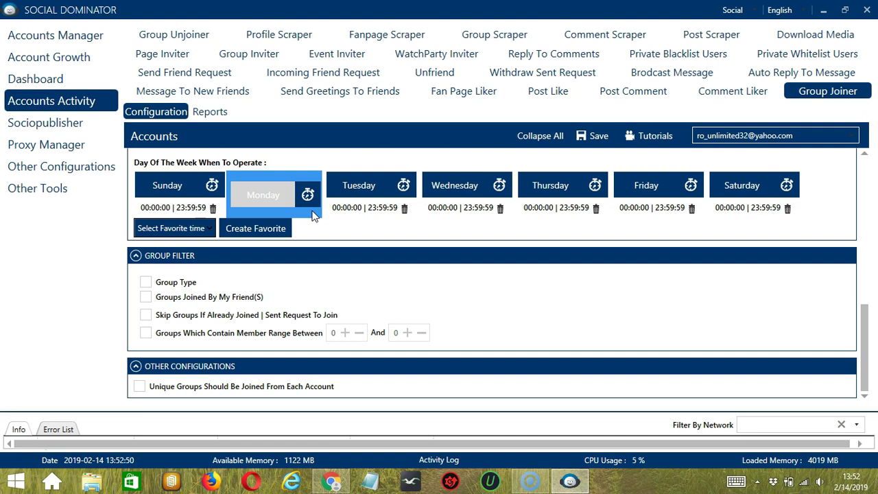
left_click(307, 194)
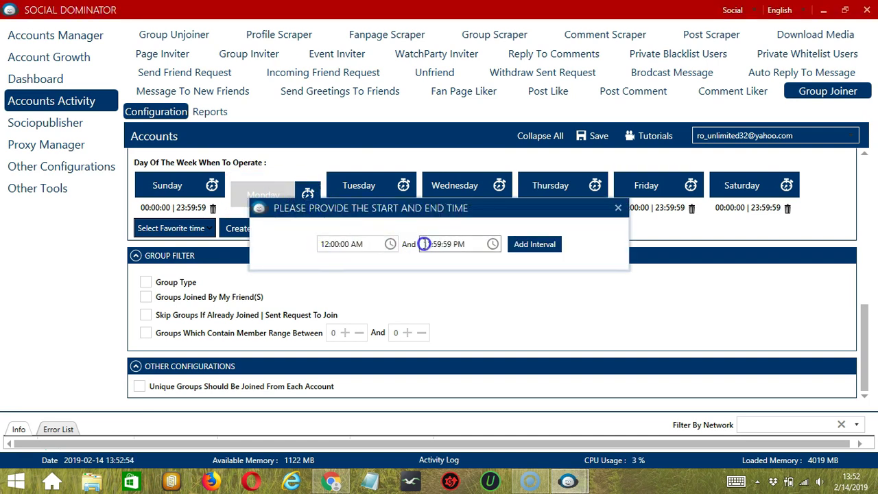
left_click(425, 244)
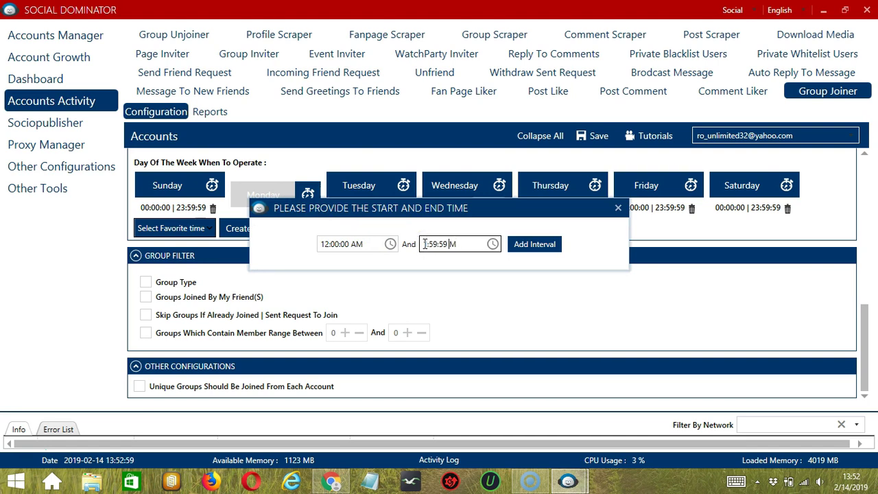
left_click(534, 245)
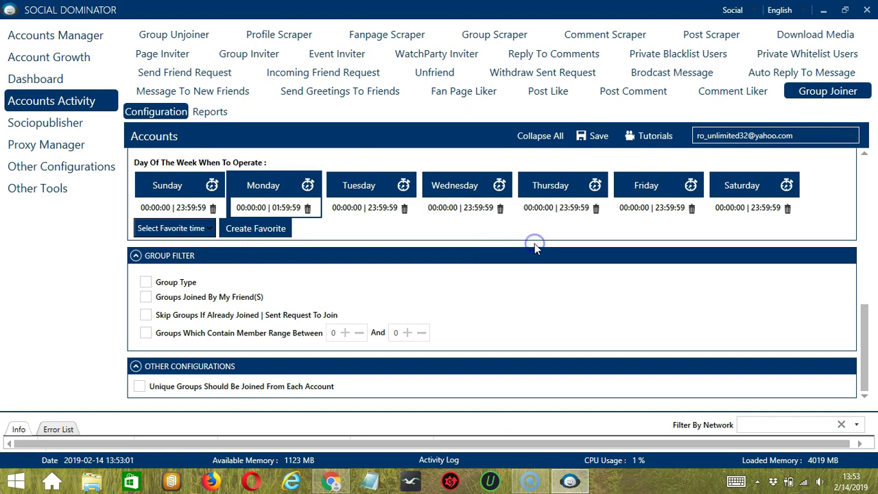
- Add a second Monday interval from 02:00:00 to 23:59:59
left_click(274, 201)
left_click(324, 244)
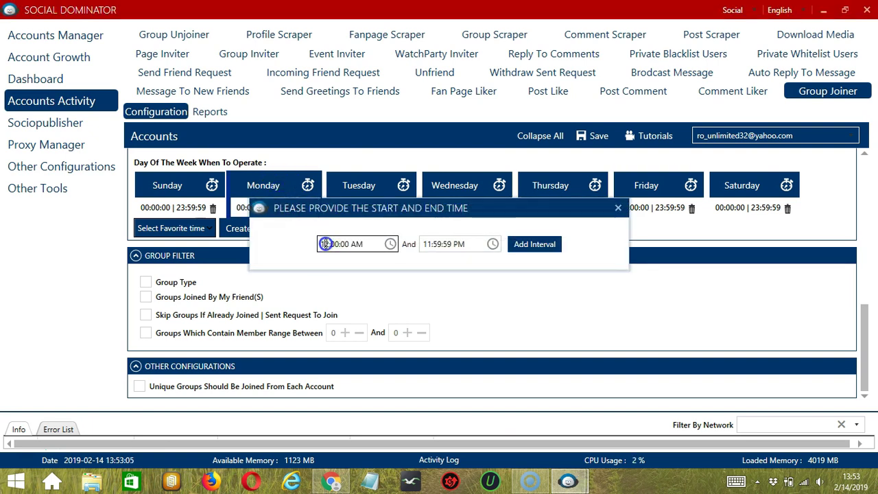
left_click(527, 244)
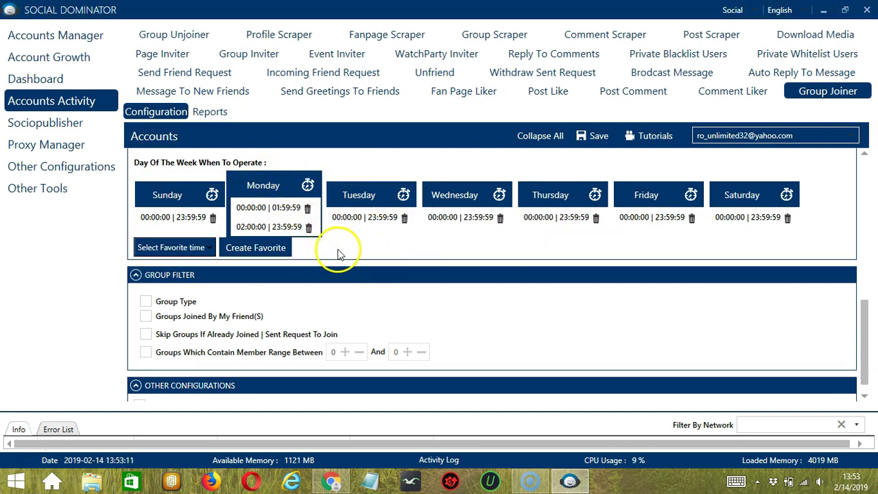
- Save the weekly schedule as a favourite time named 'Facebook Group Joiner'
left_click(281, 249)
type("Facebook Group Joiner")
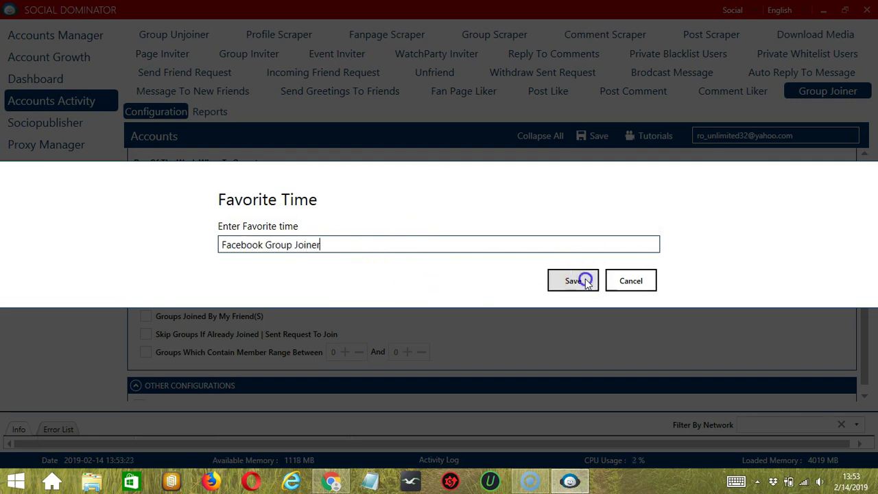
left_click(584, 281)
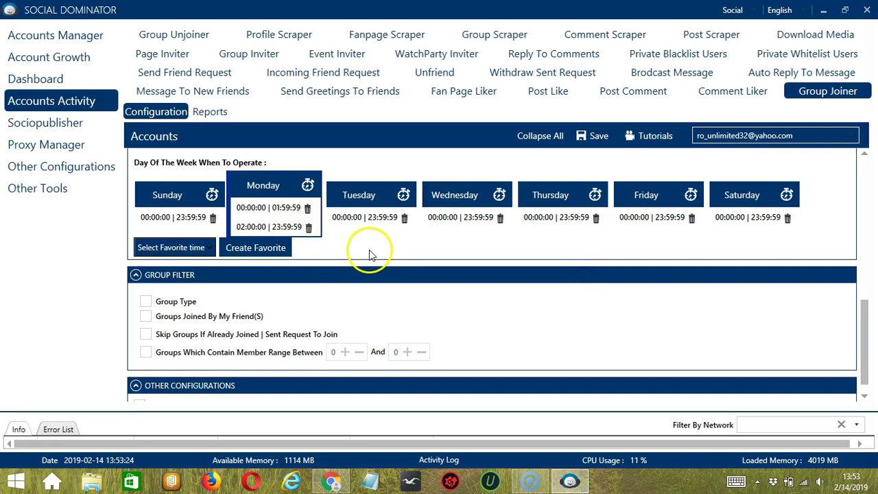
- Apply the 'Facebook Group Joiner' favourite from the Select Favorite time list
left_click(206, 248)
scroll(173, 177, "down", 15)
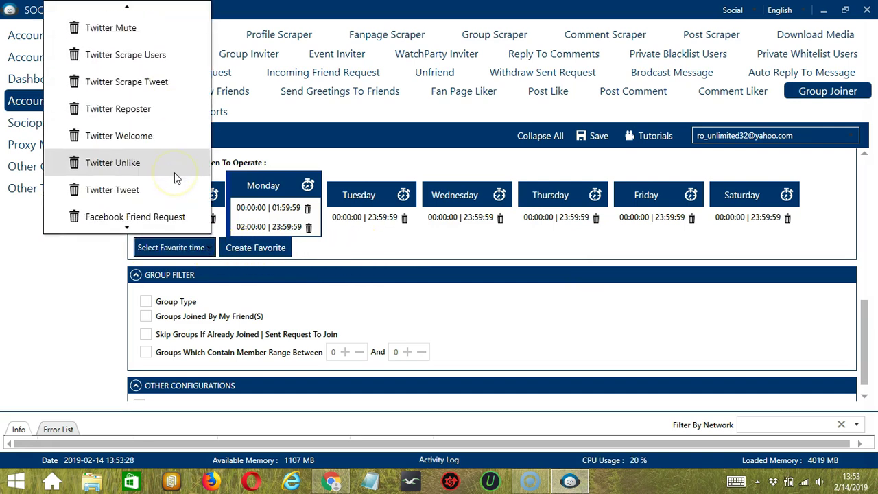
scroll(175, 179, "down", 3)
left_click(162, 221)
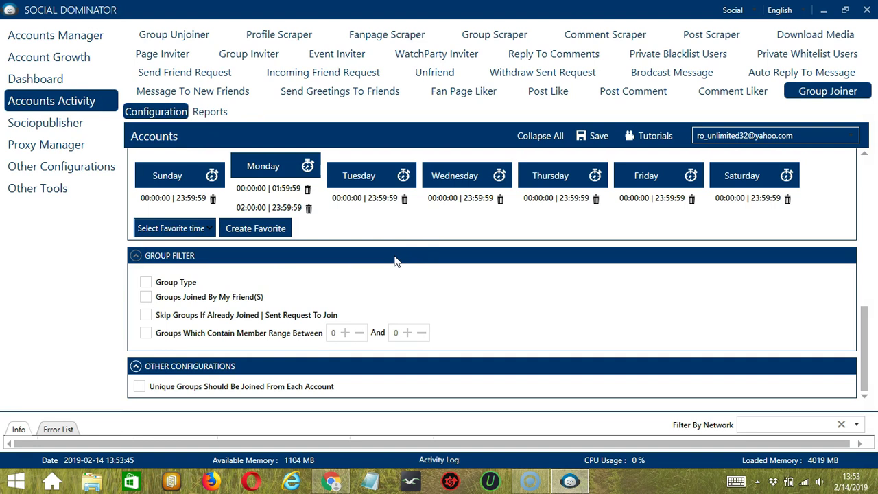
- Filter to Public Group type and groups friends joined, and enable the member-count range filter
left_click(146, 282)
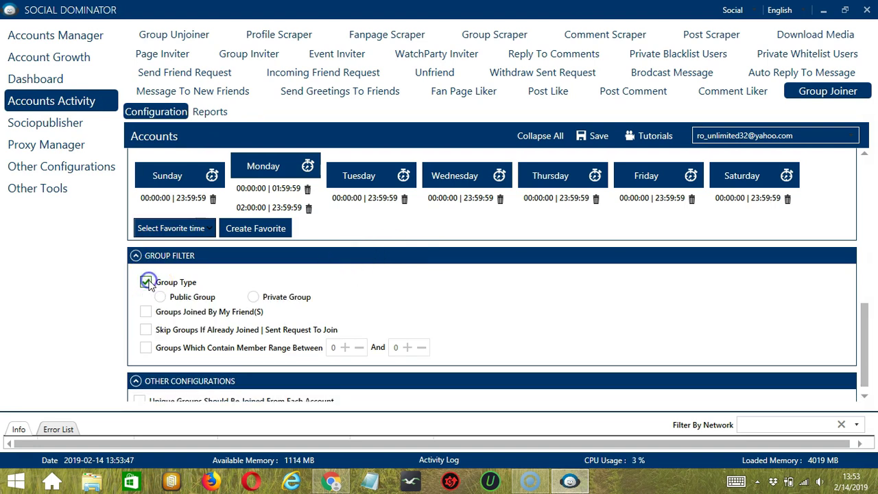
left_click(193, 302)
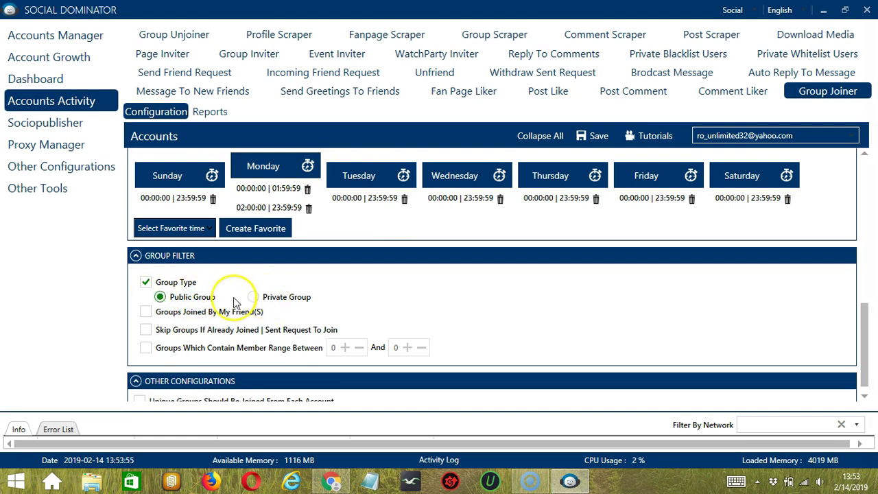
left_click(147, 312)
scroll(216, 312, "down", 1)
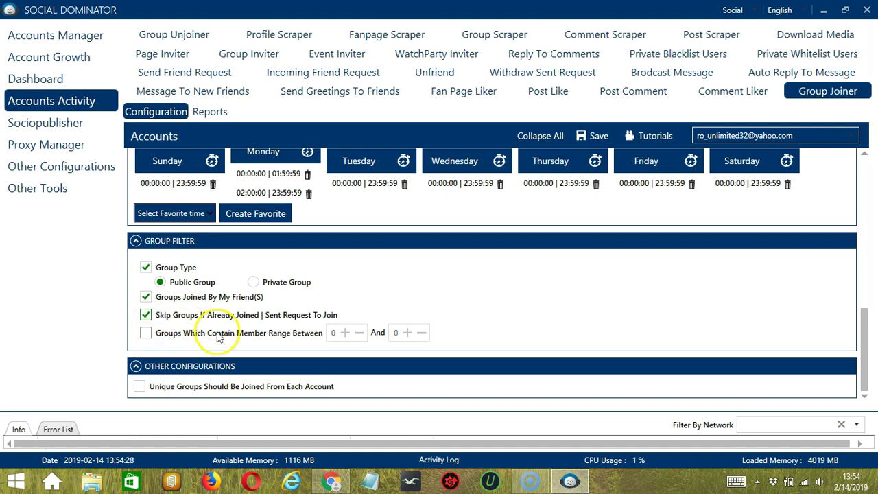
left_click(146, 335)
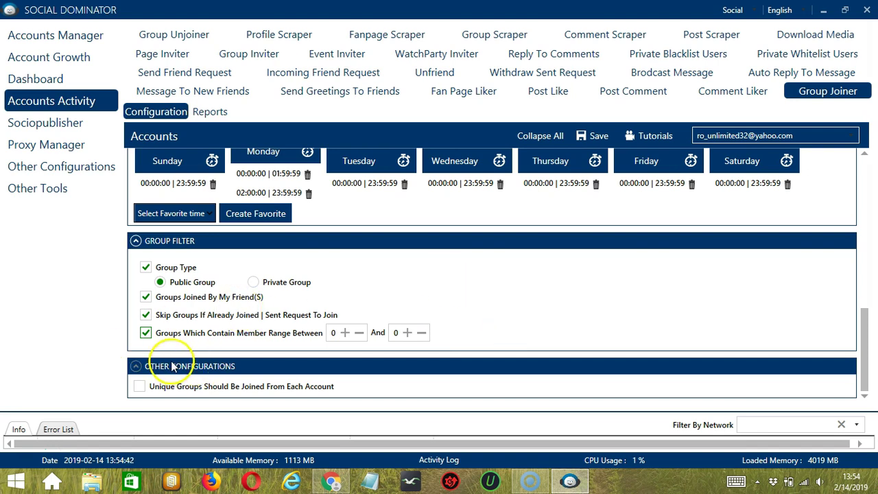
- Enable joining only unique groups per account, save the Group Joiner settings, and switch its status to Active
left_click(139, 387)
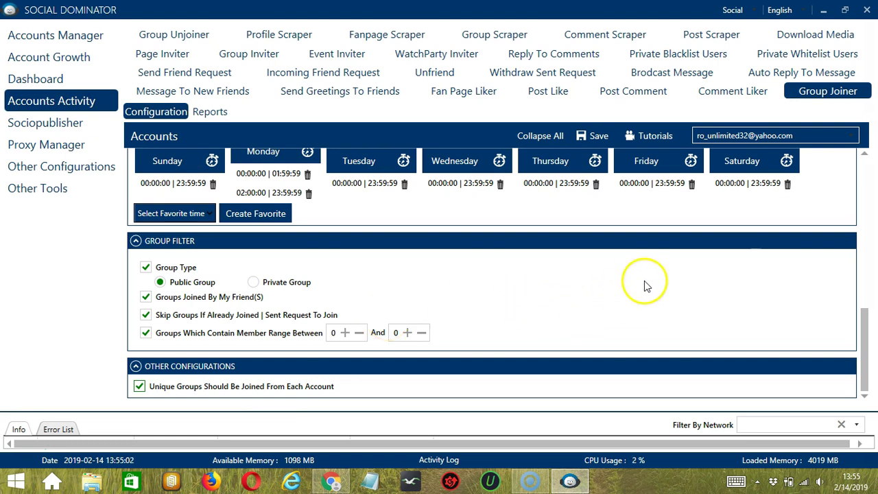
scroll(866, 181, "up", 15)
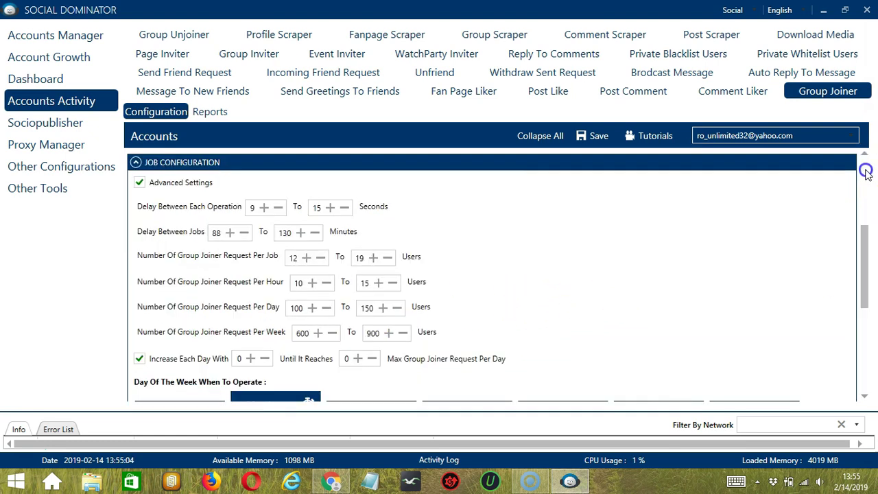
left_click(598, 135)
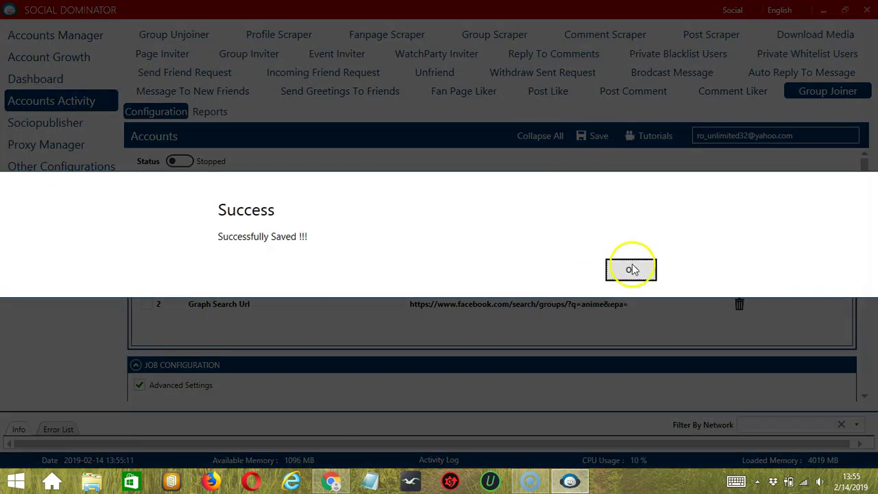
left_click(631, 270)
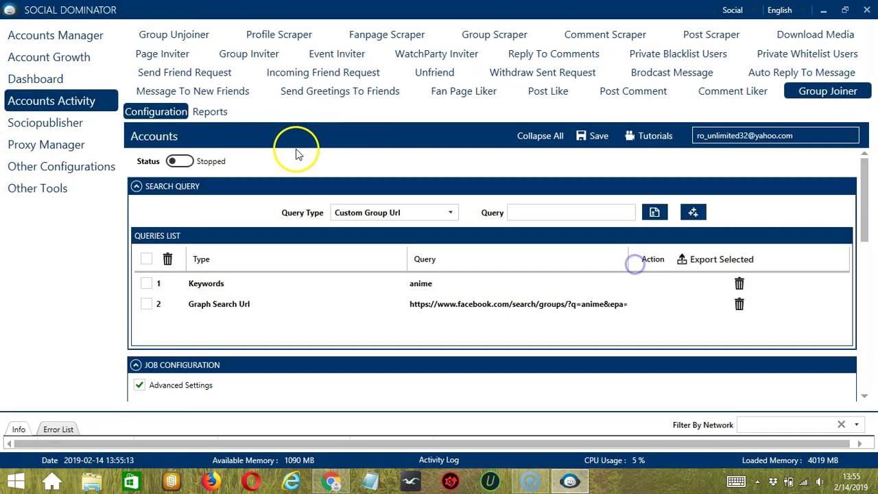
left_click(182, 161)
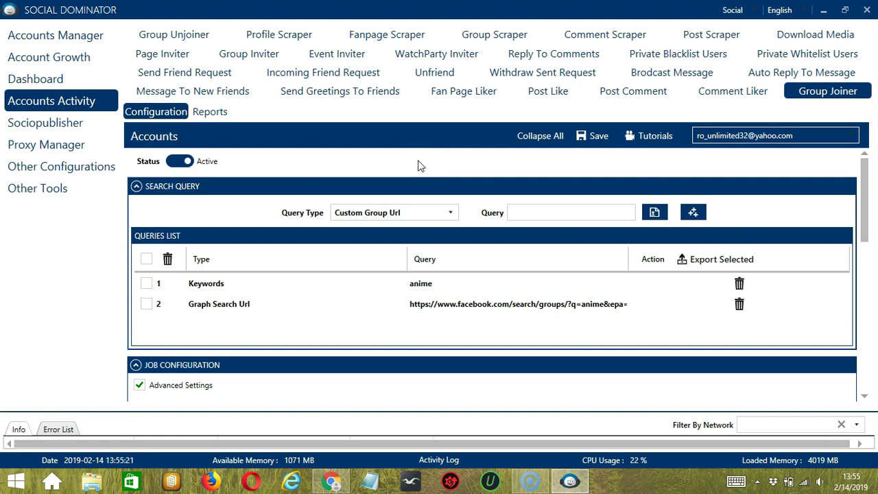
left_click(462, 157)
- Switch to Facebook Dominator's Grow Groups > Group Joiner form and add the keyword query 'anime'
left_click(754, 13)
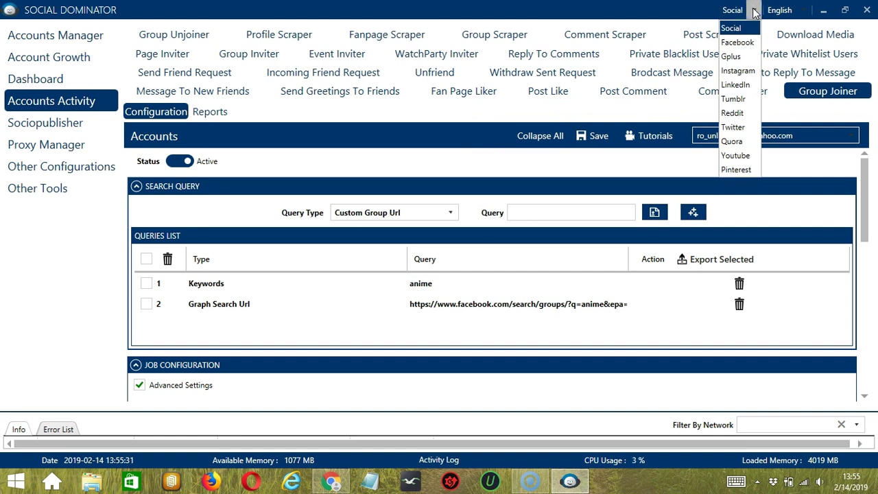
left_click(738, 42)
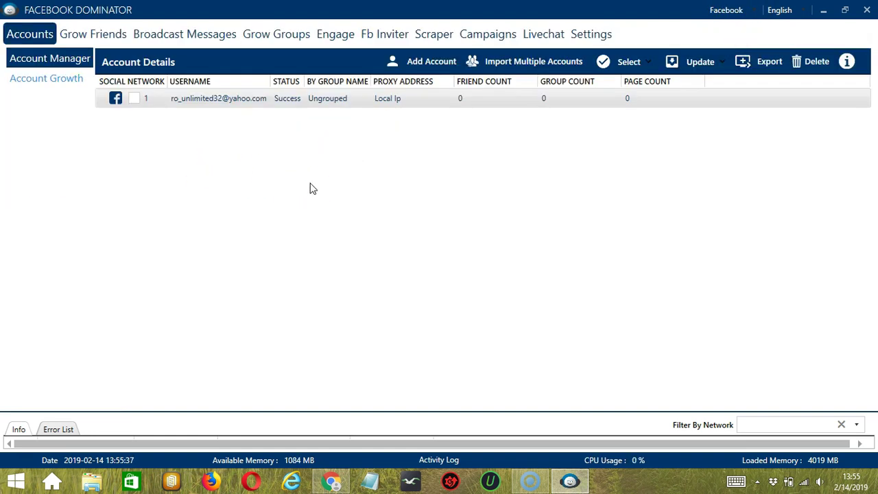
left_click(269, 37)
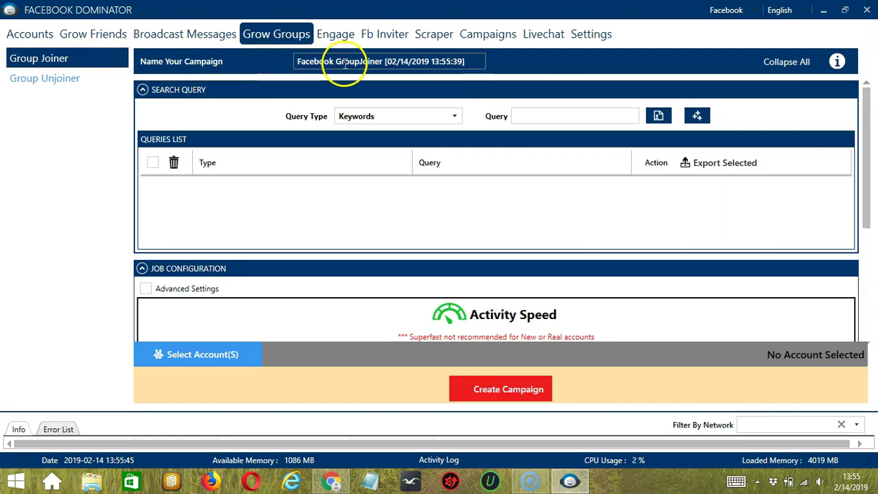
left_click(549, 116)
type("anime")
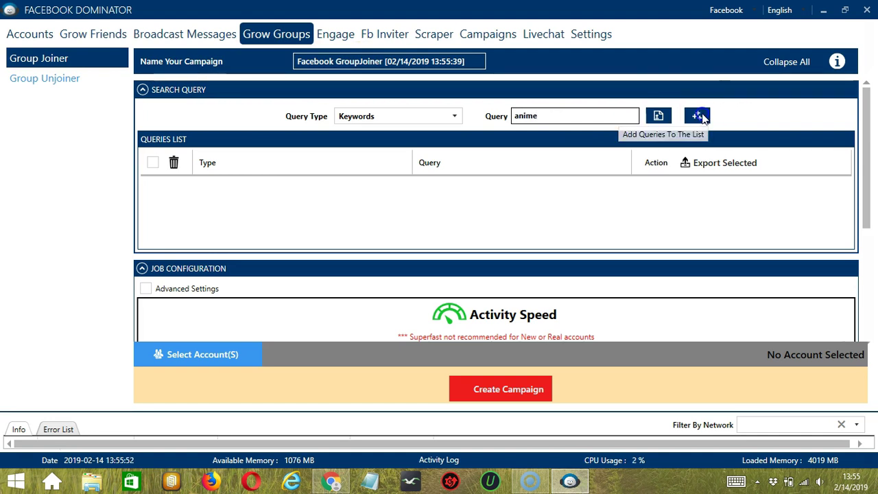
left_click(697, 115)
- Limit the campaign to Public Group type and enable Skip Groups If Already Joined
scroll(439, 212, "down", 5)
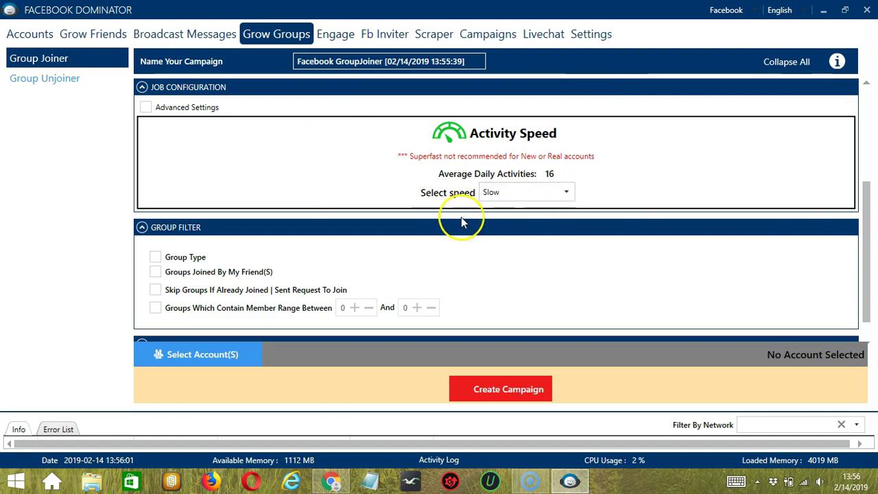
left_click(172, 256)
left_click(170, 272)
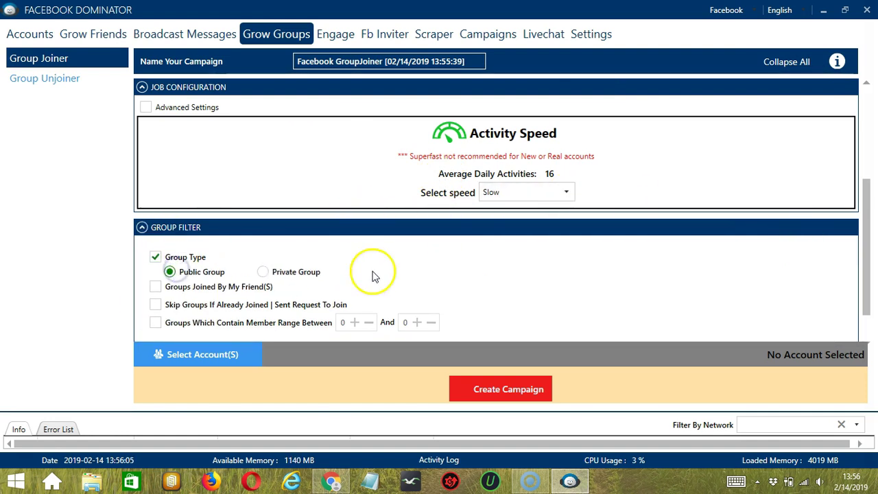
left_click(156, 304)
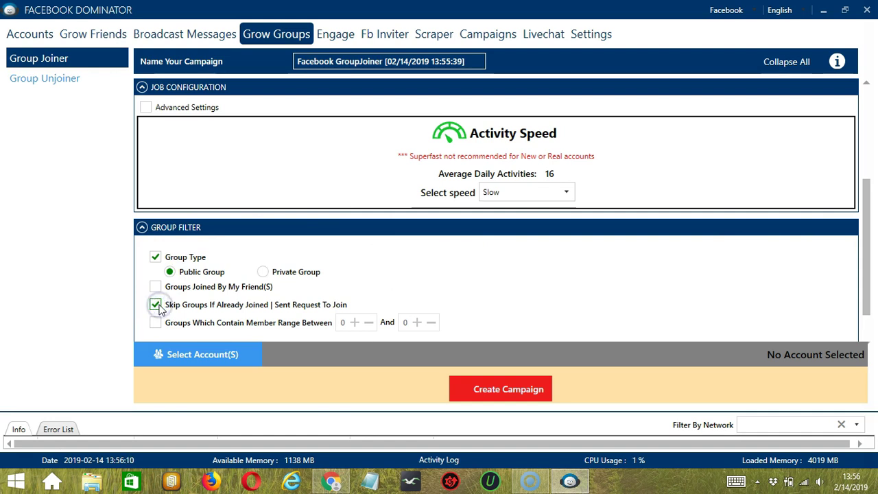
scroll(326, 286, "down", 1)
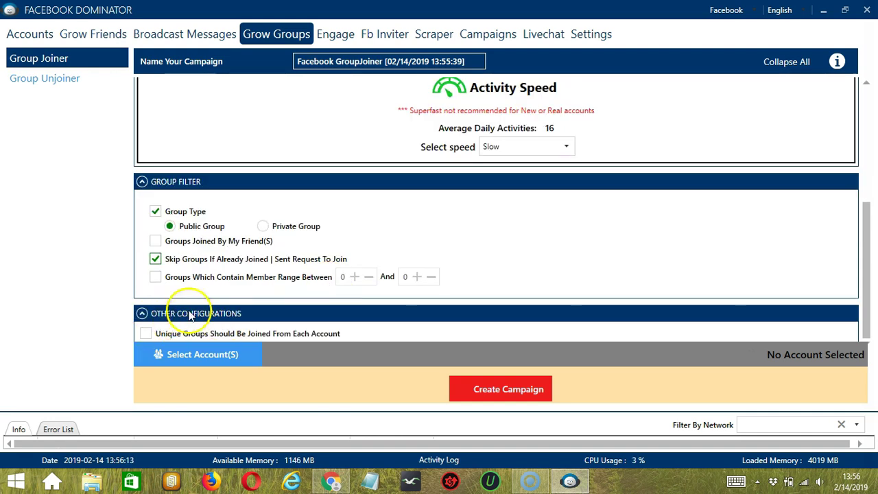
- Select the Facebook account to run the Group Joiner campaign and save the selection
left_click(249, 355)
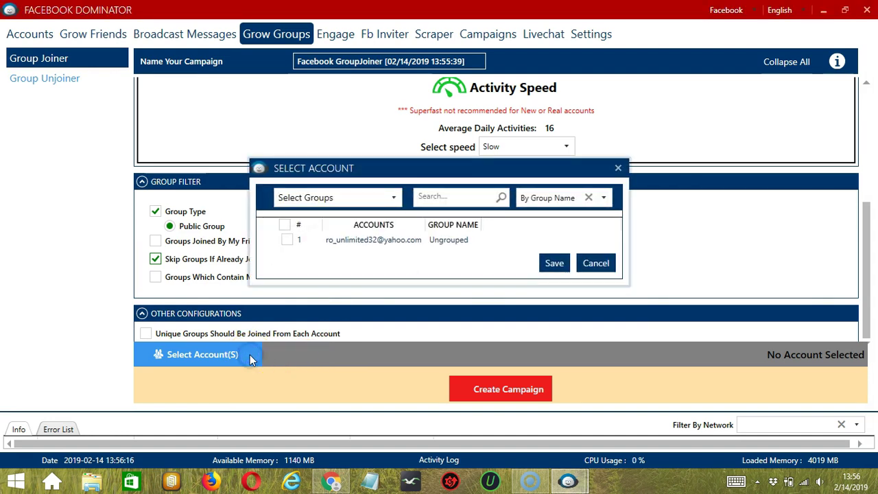
left_click(365, 265)
left_click(289, 236)
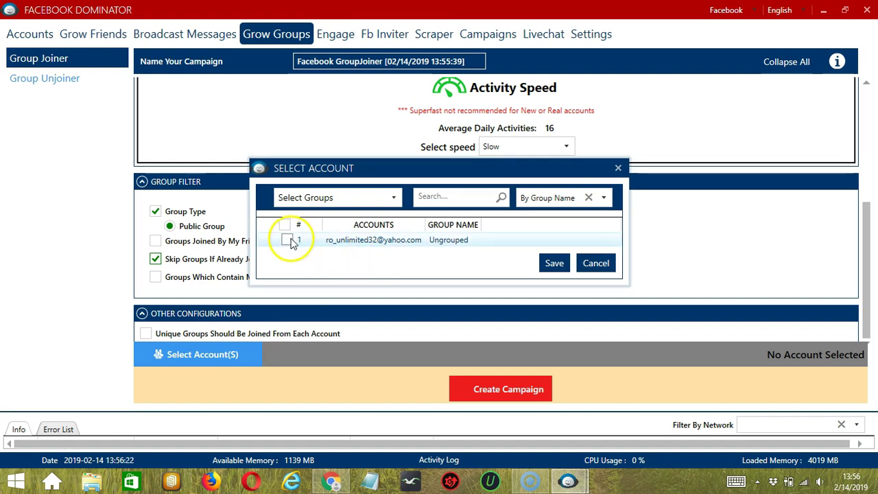
left_click(604, 266)
left_click(545, 264)
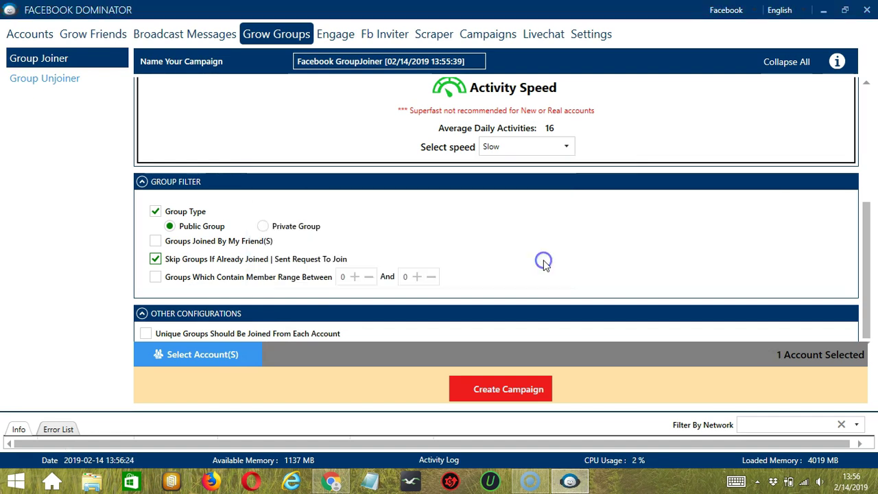
- Create the campaign, confirming the account override in the WARNING dialog
left_click(465, 385)
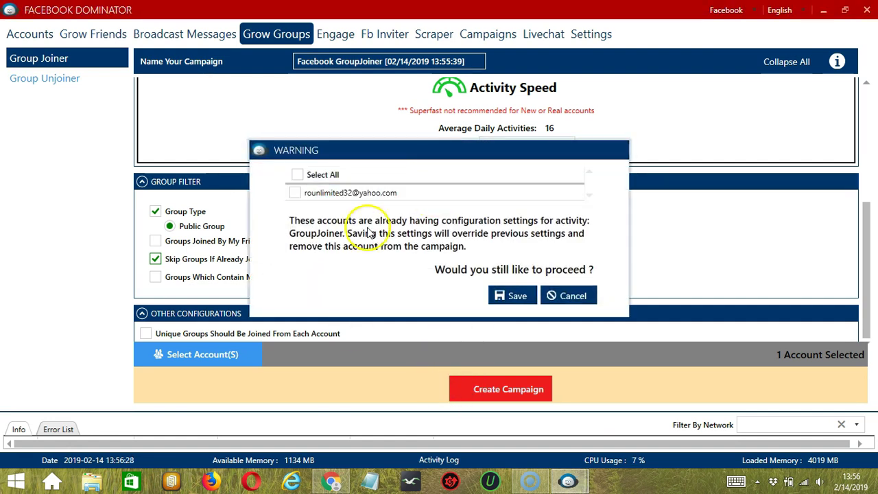
left_click(297, 174)
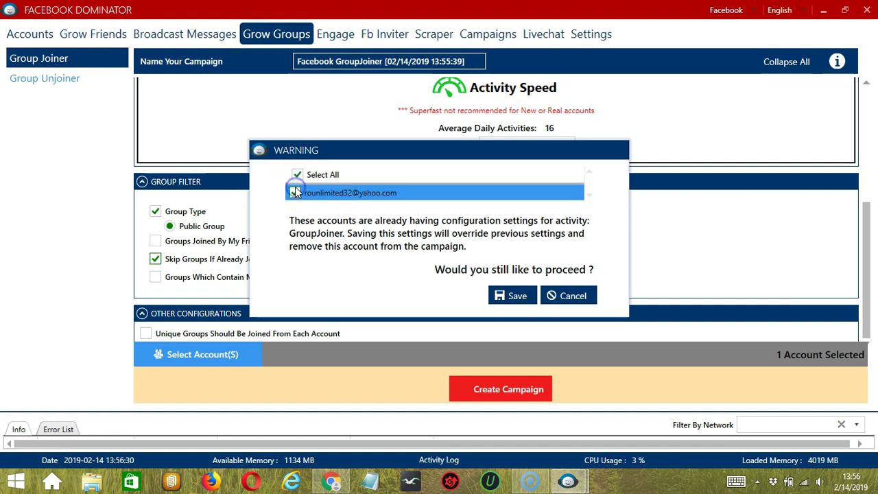
left_click(523, 296)
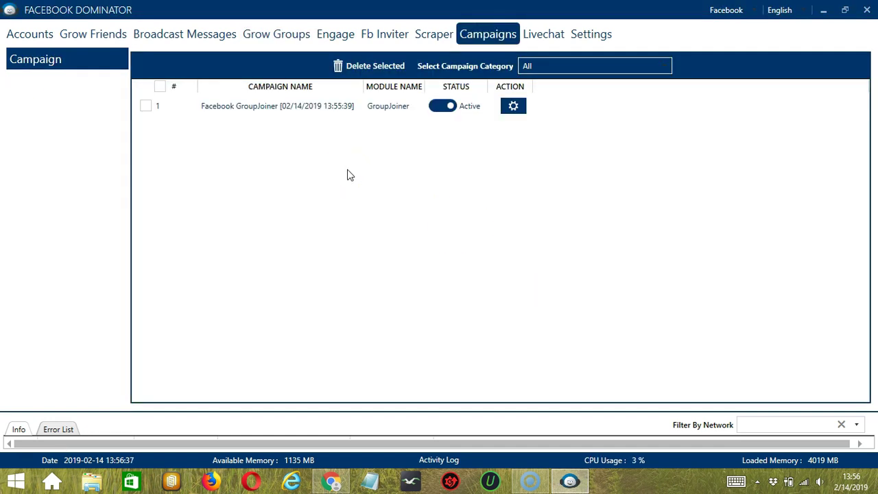
- Toggle the GroupJoiner campaign's Status from Active to Paused, closing its gear menu without choosing anything
left_click(230, 158)
left_click(271, 110)
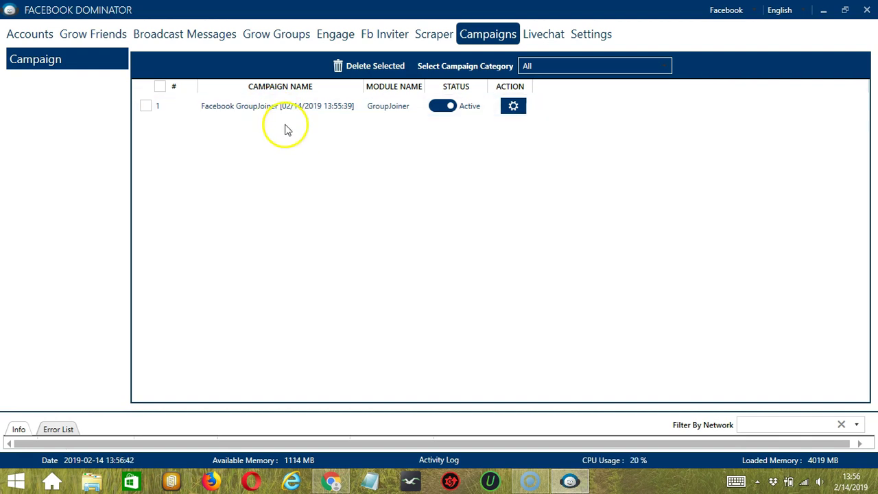
left_click(446, 108)
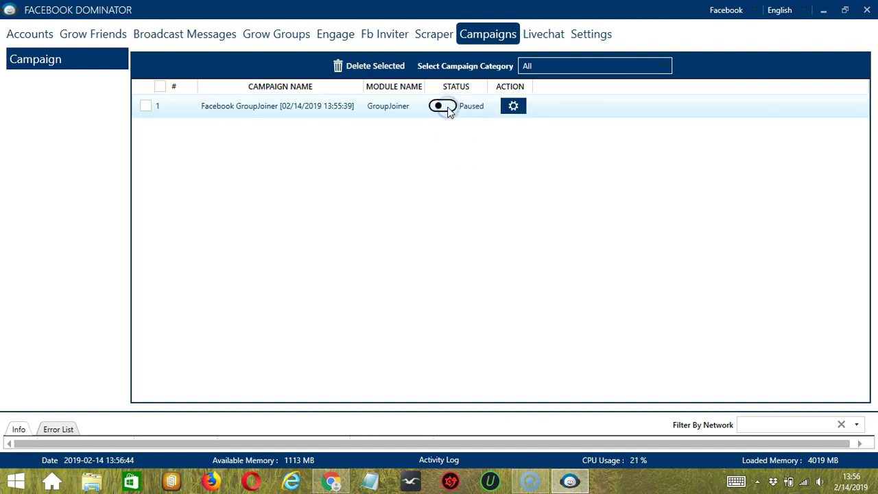
left_click(515, 107)
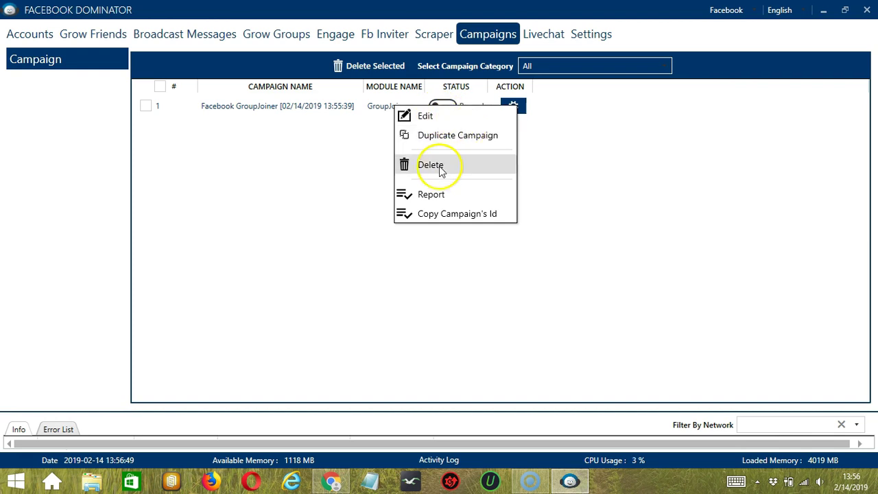
left_click(563, 159)
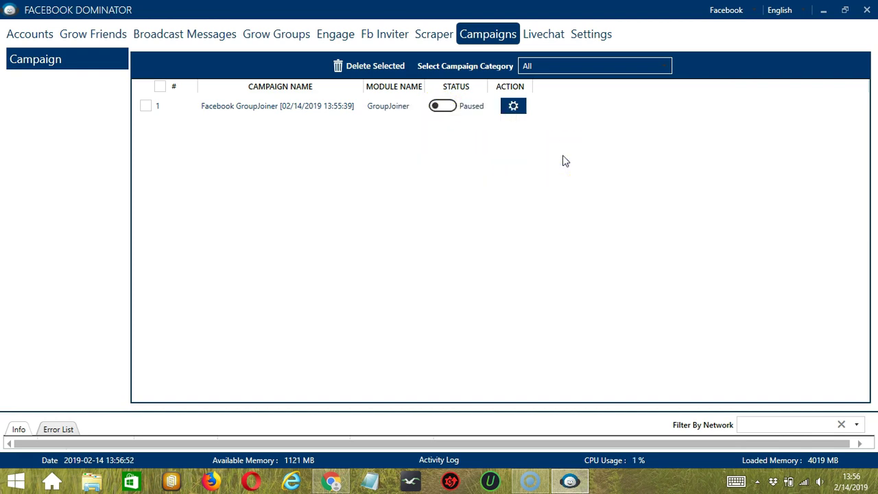